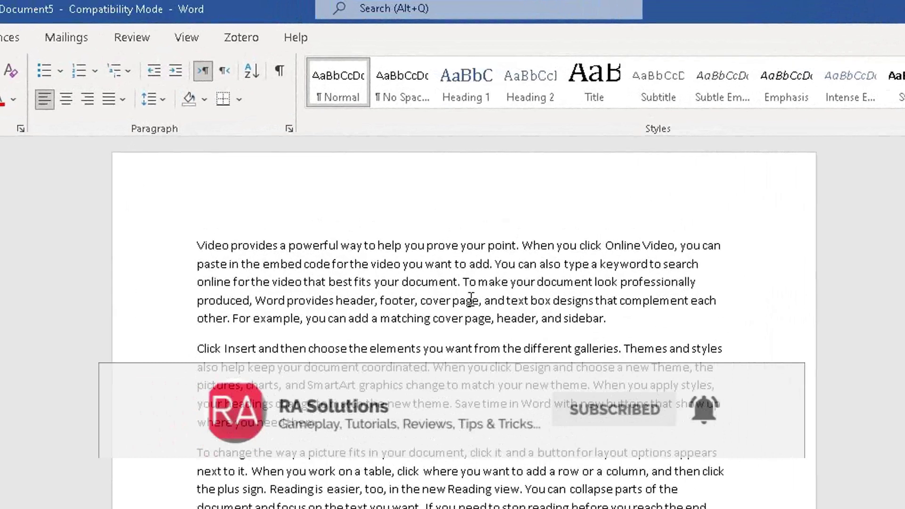
Step: Place the cursor right after 'document.' on the first paragraph's third line
{"action": "left_click", "coordinate": [448, 156]}
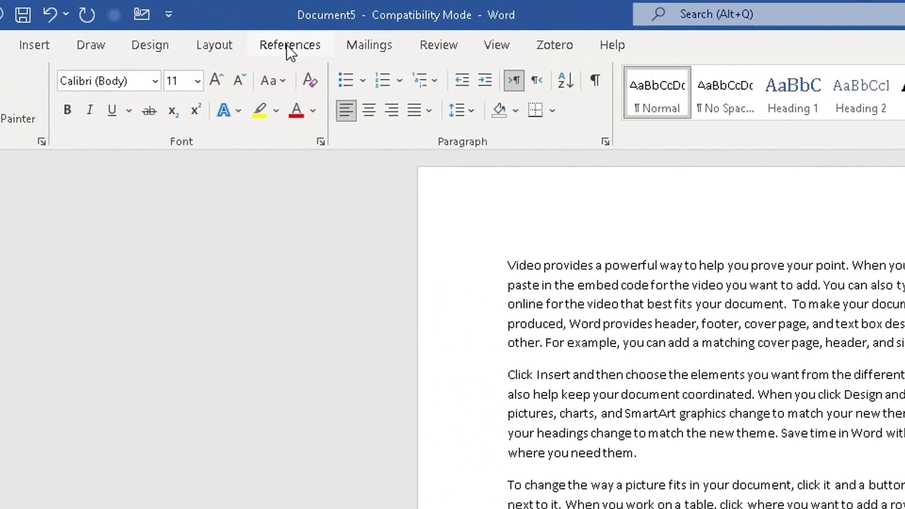
Step: Open the Researcher pane from the References tab's Research group
{"action": "left_click", "coordinate": [288, 45]}
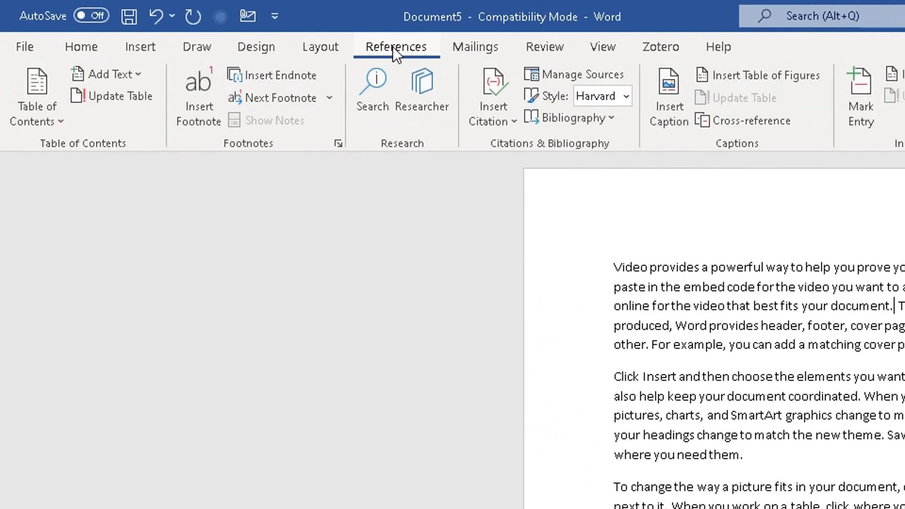
{"action": "left_click", "coordinate": [429, 106]}
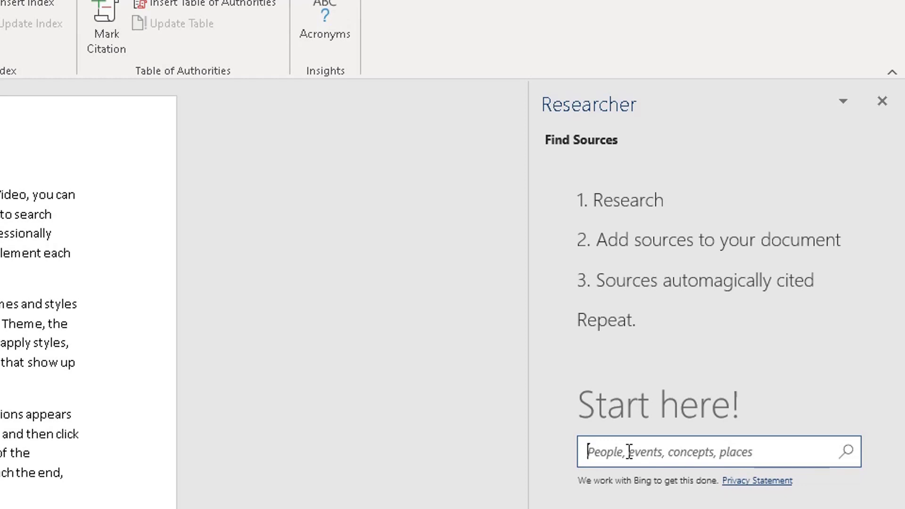
Step: Search Researcher for 'simon sinek', correcting the typo first
{"action": "type", "text": "simon"}
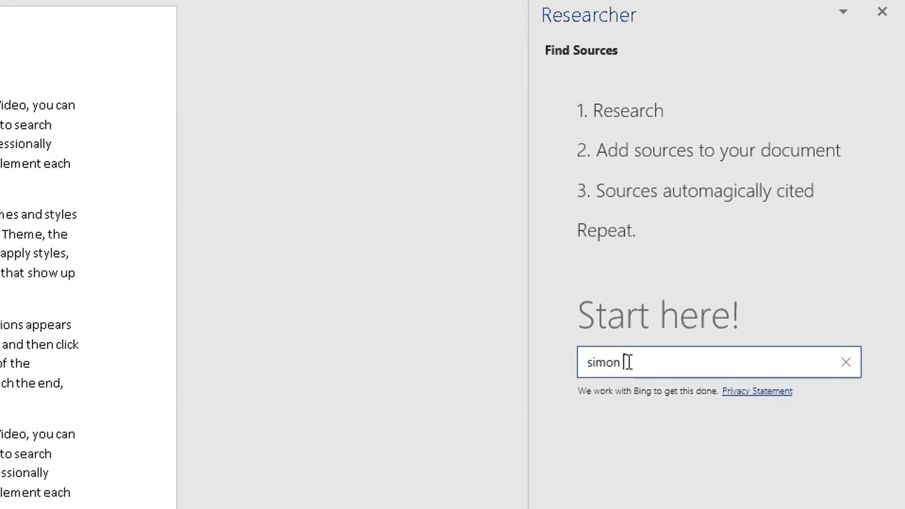
{"action": "type", "text": " siner"}
{"action": "key", "text": "BackSpace"}
{"action": "type", "text": "k"}
{"action": "key", "text": "Return"}
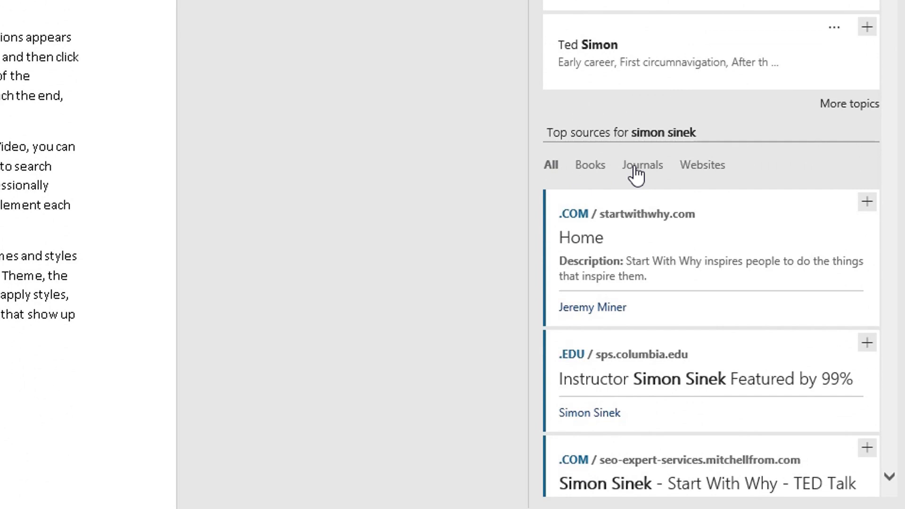
Step: Filter the results to Books and scroll down to 'Start with why' (Penguin, 2009)
{"action": "left_click", "coordinate": [598, 166]}
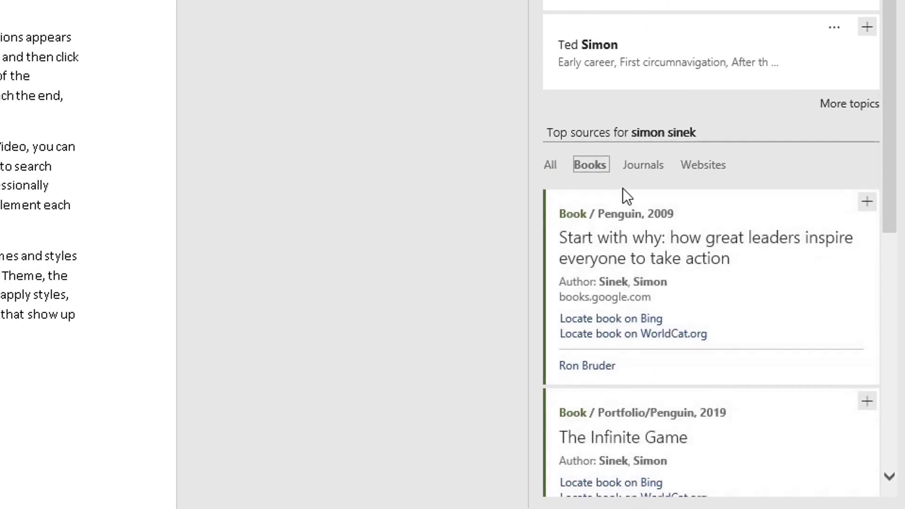
{"action": "scroll", "coordinate": [632, 190], "scroll_direction": "down", "scroll_amount": 5}
{"action": "scroll", "coordinate": [635, 154], "scroll_direction": "down", "scroll_amount": 1}
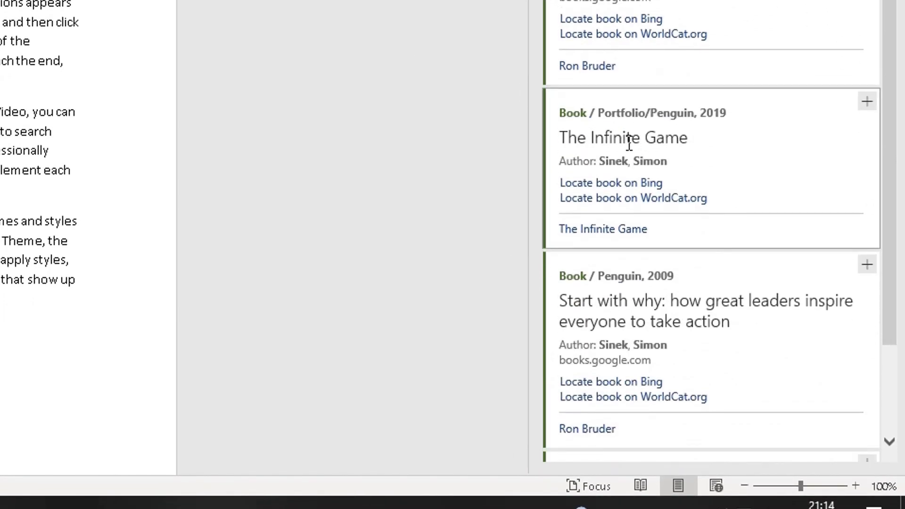
{"action": "scroll", "coordinate": [677, 187], "scroll_direction": "down", "scroll_amount": 3}
{"action": "scroll", "coordinate": [677, 179], "scroll_direction": "down", "scroll_amount": 2}
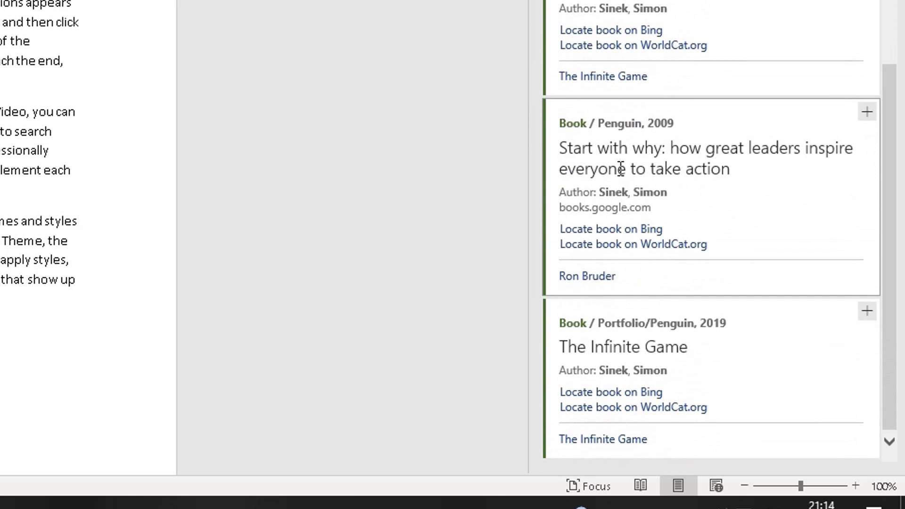
Step: Cite 'Start with why' from its book card, then delete the extra inserted citation text
{"action": "left_click", "coordinate": [867, 112]}
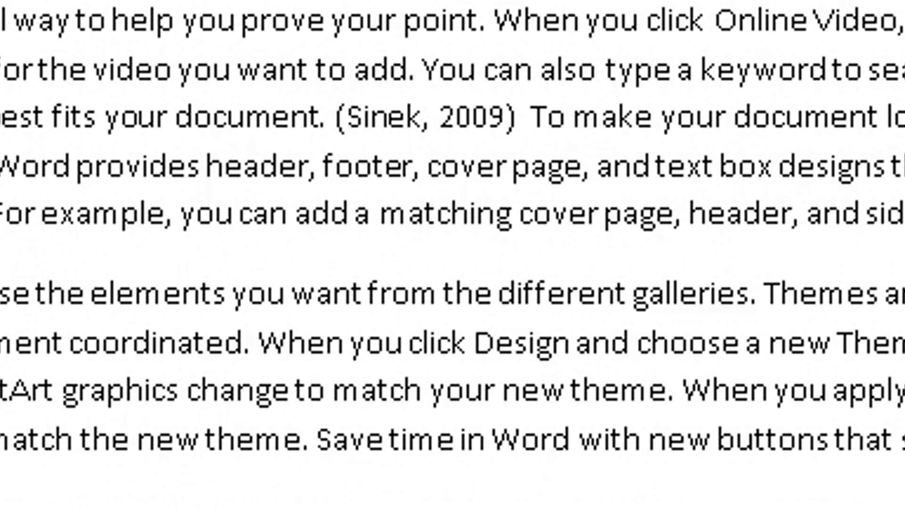
{"action": "left_click_drag", "start_coordinate": [517, 101], "coordinate": [340, 89]}
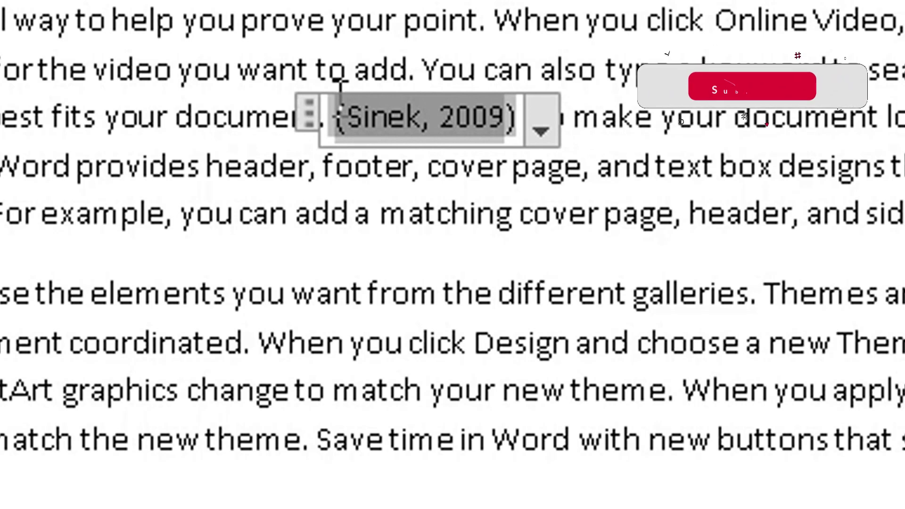
{"action": "key", "text": "Delete"}
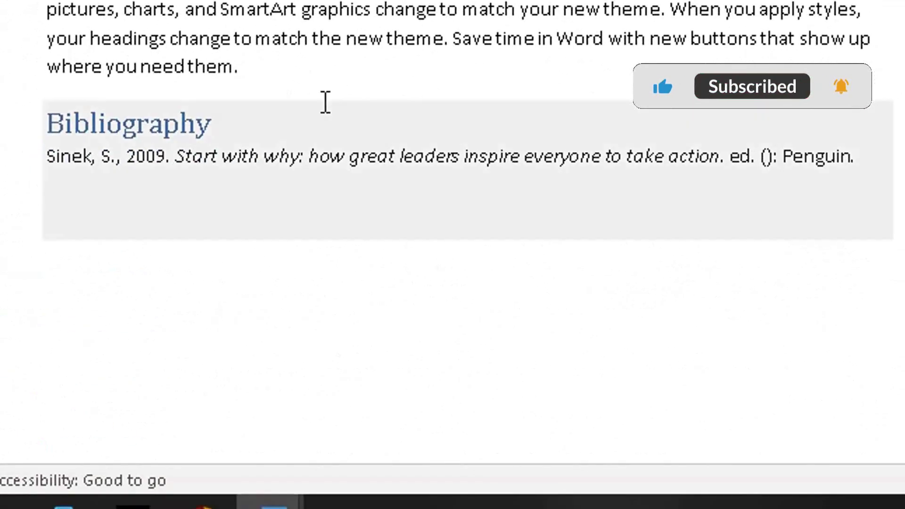
Step: Switch the Bibliography field at the document's end to the built-in References layout
{"action": "scroll", "coordinate": [306, 109], "scroll_direction": "down", "scroll_amount": 1}
{"action": "left_click", "coordinate": [291, 117]}
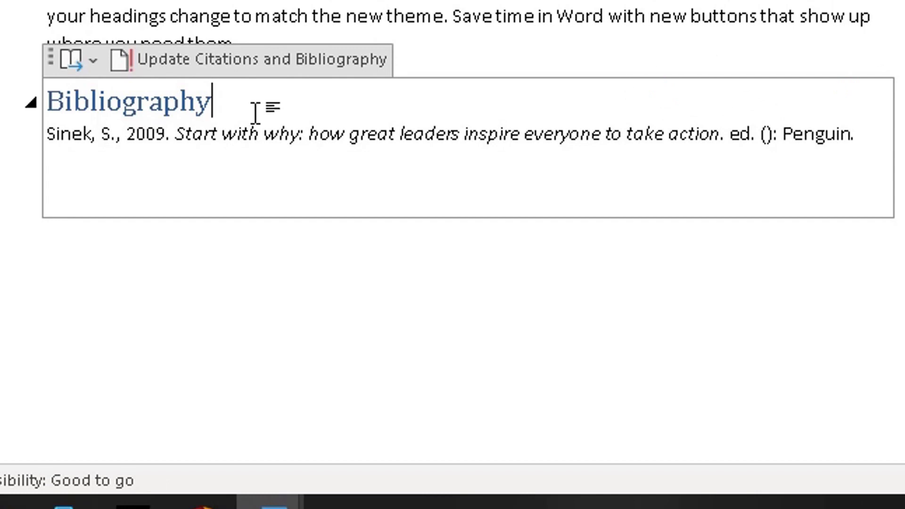
{"action": "left_click_drag", "start_coordinate": [213, 102], "coordinate": [48, 88]}
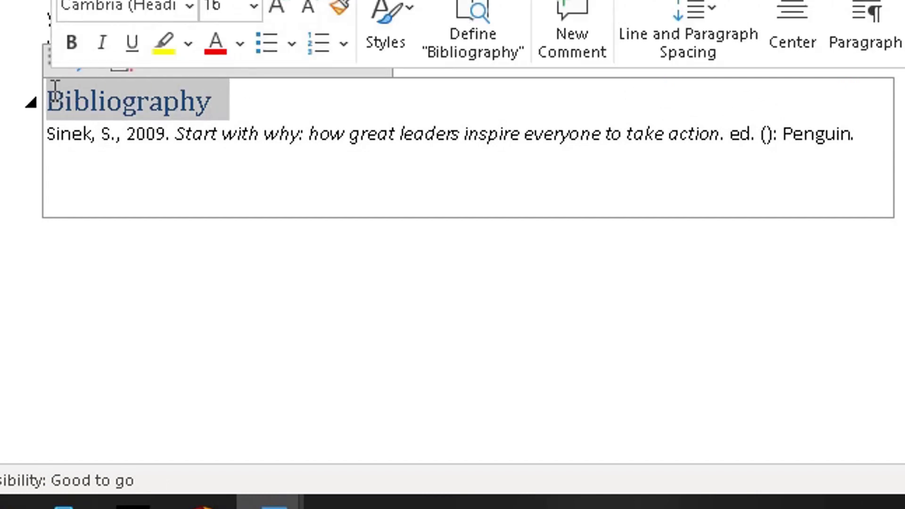
{"action": "left_click", "coordinate": [236, 106]}
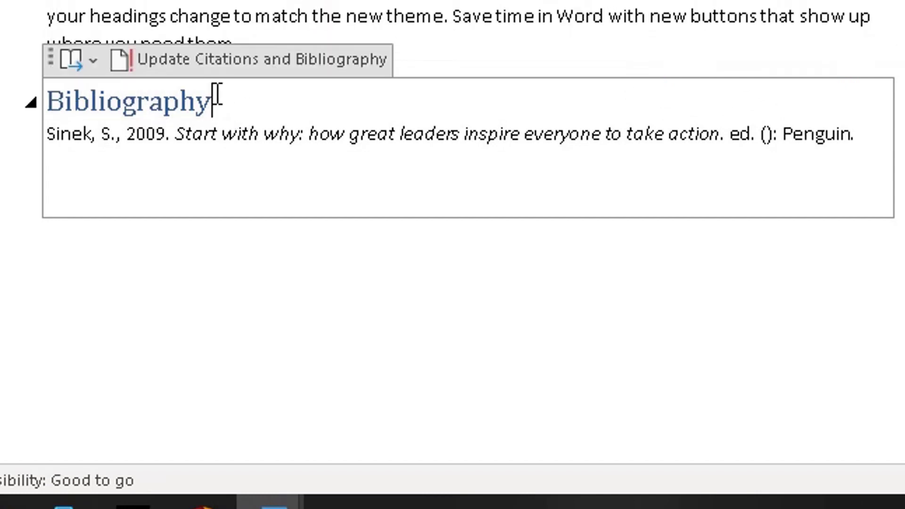
{"action": "left_click", "coordinate": [94, 60]}
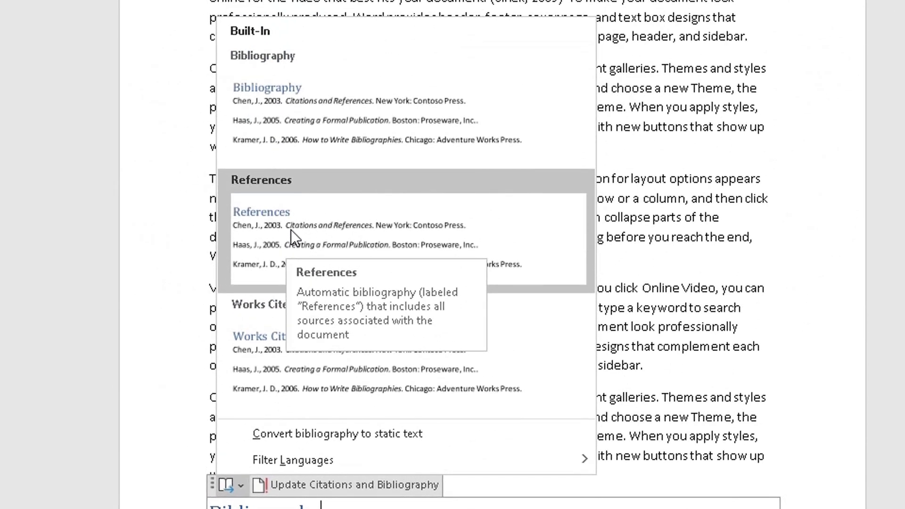
{"action": "left_click", "coordinate": [290, 230]}
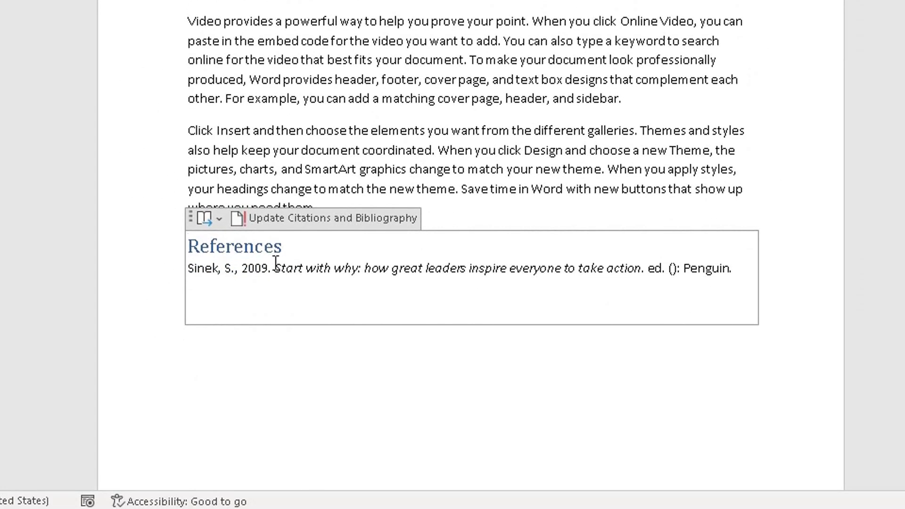
{"action": "left_click_drag", "start_coordinate": [211, 266], "coordinate": [367, 268]}
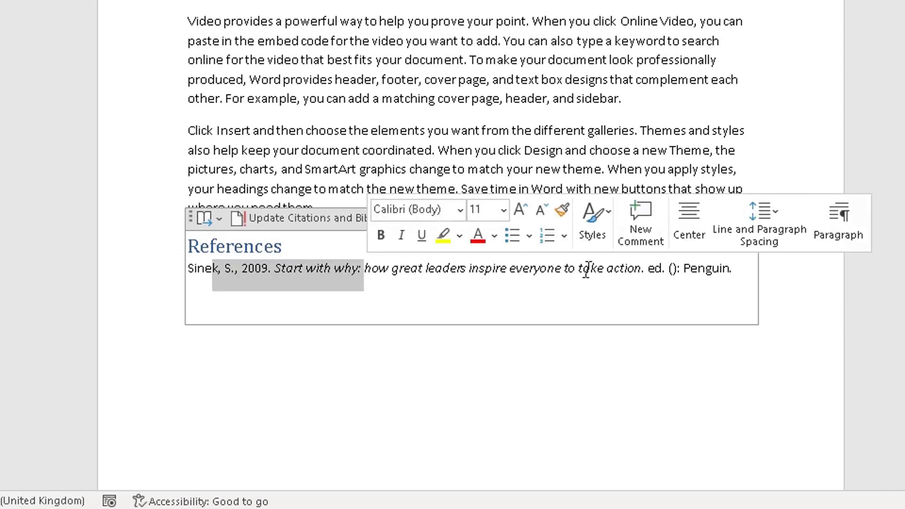
{"action": "left_click", "coordinate": [667, 269]}
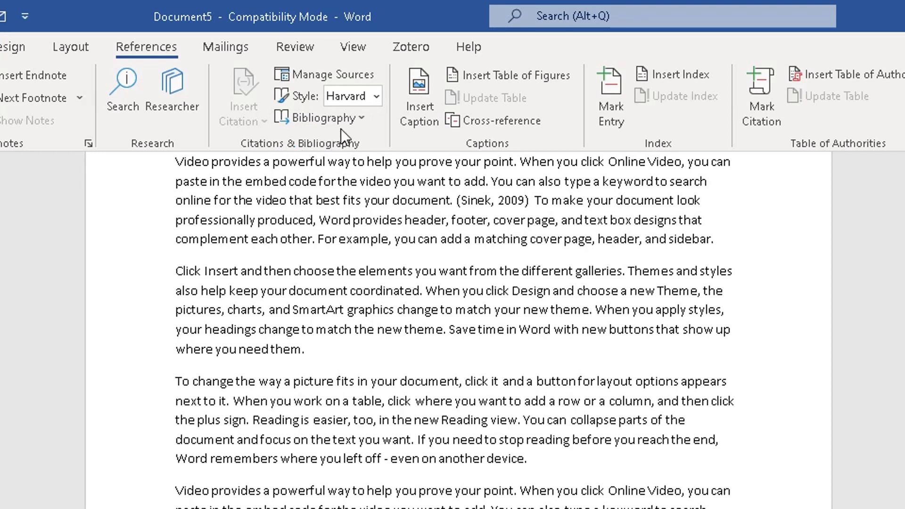
Step: Set the citation style to Harvard - Anglia after briefly trying APA
{"action": "left_click", "coordinate": [377, 94]}
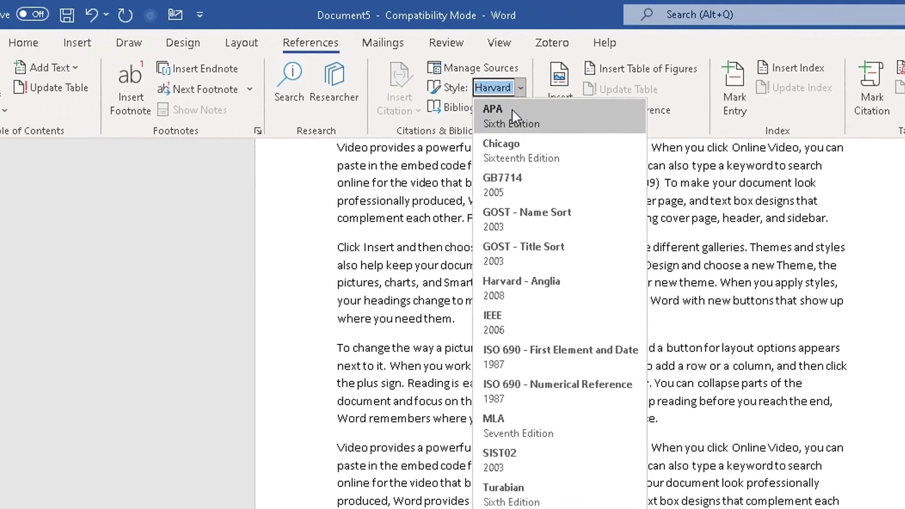
{"action": "left_click", "coordinate": [372, 124]}
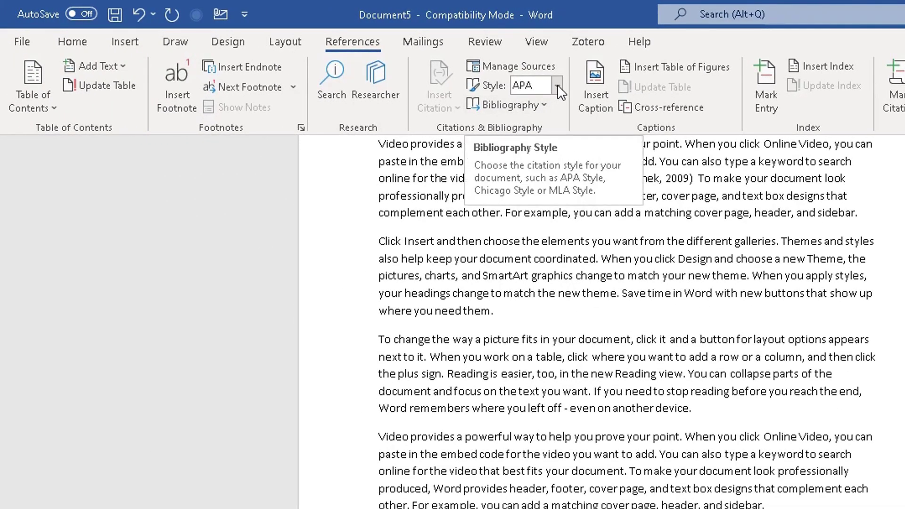
{"action": "left_click", "coordinate": [558, 87]}
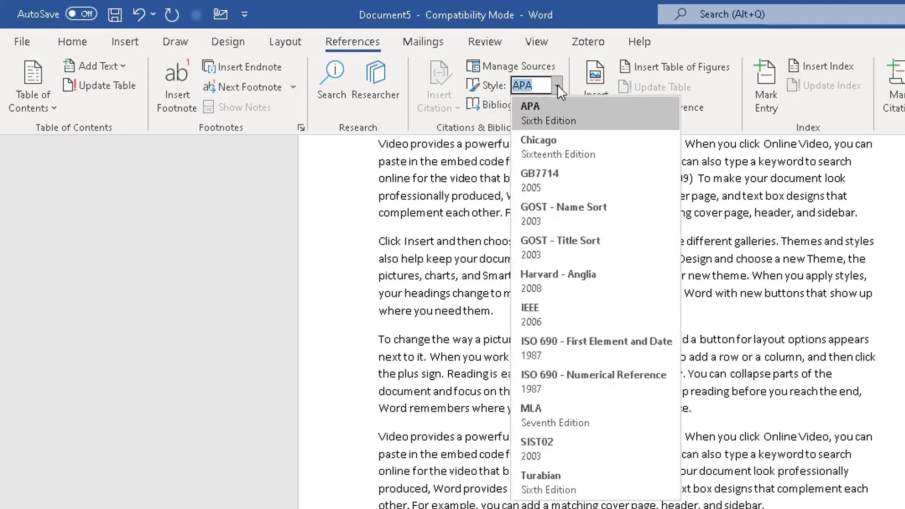
{"action": "left_click", "coordinate": [564, 270]}
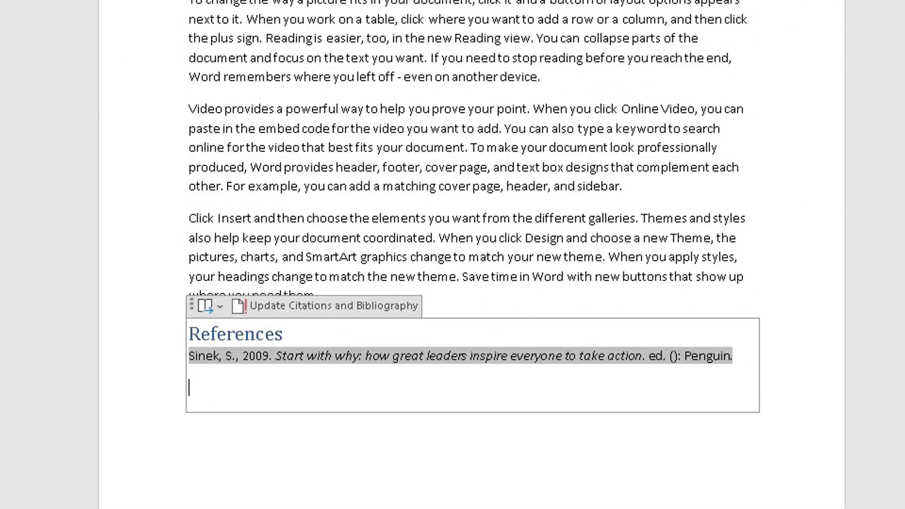
Step: Place the cursor after 'coordinated.' and search Researcher for 'winston churchill'
{"action": "left_click", "coordinate": [421, 203]}
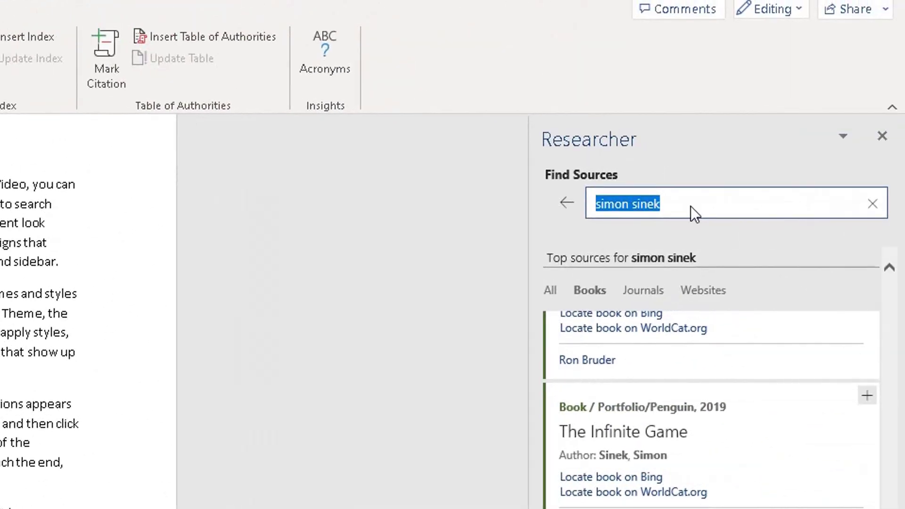
{"action": "type", "text": "winston chu"}
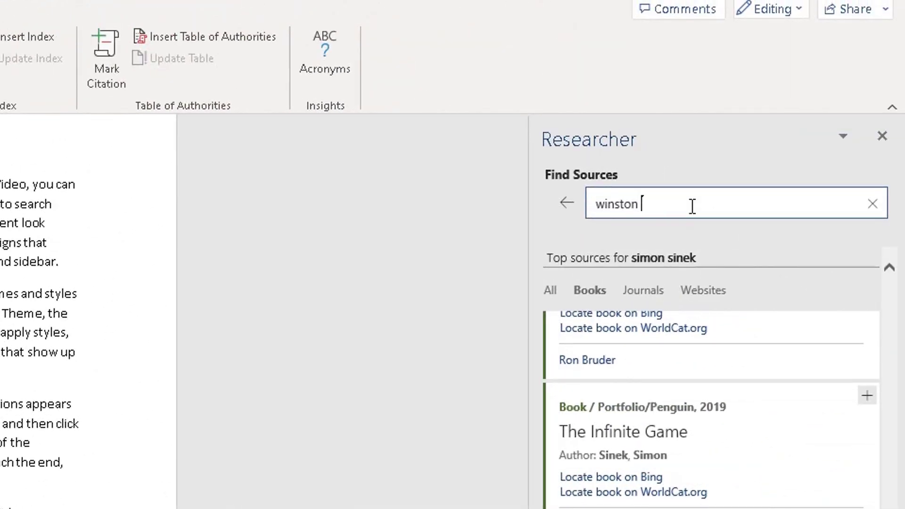
{"action": "type", "text": "rchill"}
{"action": "key", "text": "Return"}
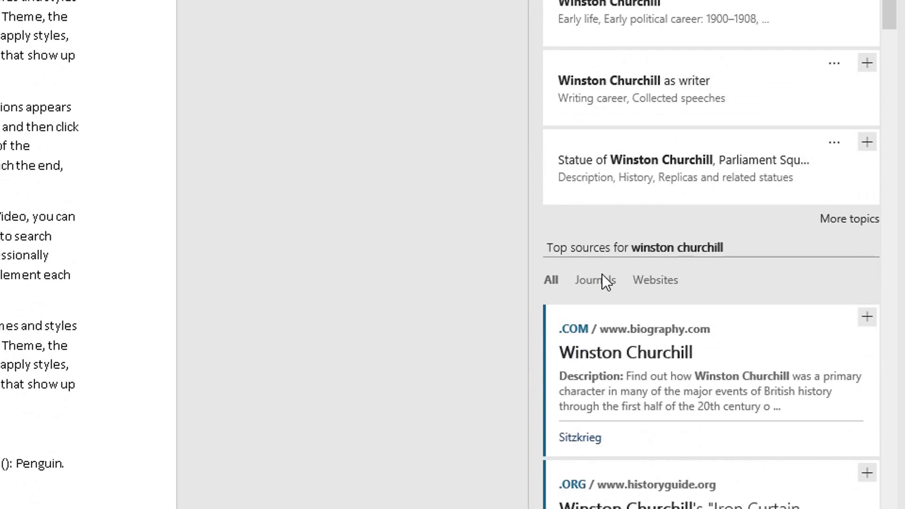
Step: Filter the results to Websites and scroll to the 'Iron Curtain Speech' (1946) page
{"action": "left_click", "coordinate": [649, 156]}
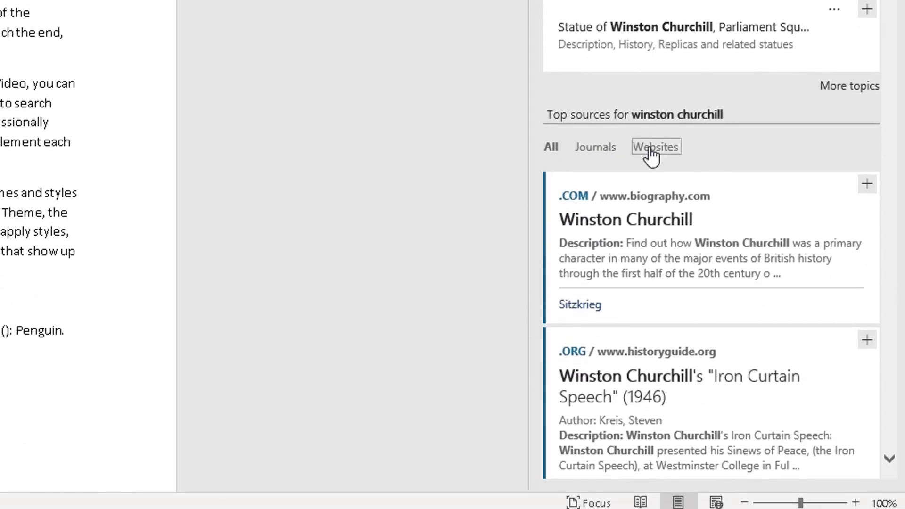
{"action": "scroll", "coordinate": [650, 174], "scroll_direction": "down", "scroll_amount": 5}
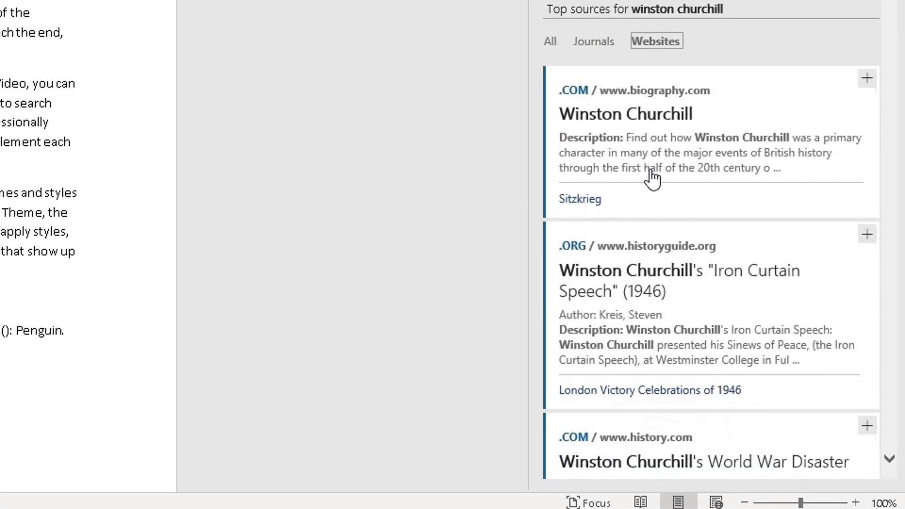
{"action": "scroll", "coordinate": [652, 177], "scroll_direction": "down", "scroll_amount": 4}
{"action": "scroll", "coordinate": [651, 178], "scroll_direction": "up", "scroll_amount": 2}
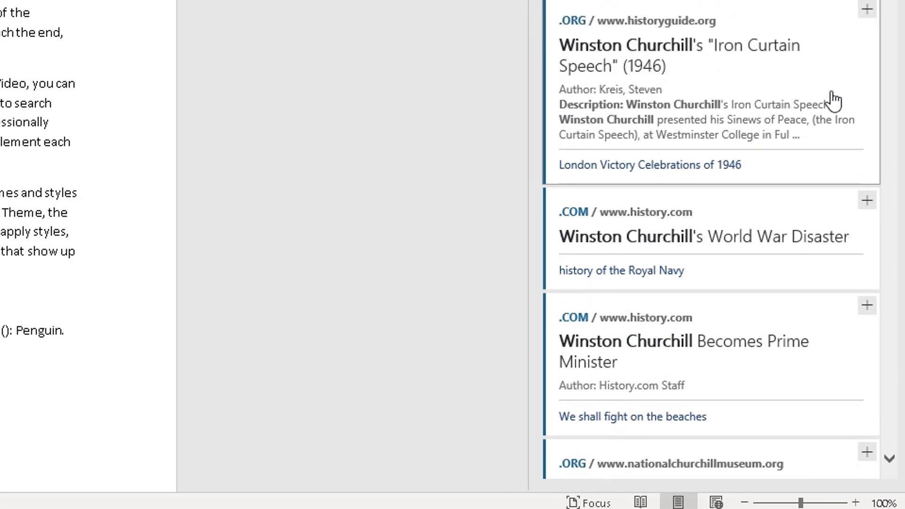
Step: Cite the historyguide.org 'Iron Curtain Speech' page and select both References entries
{"action": "left_click", "coordinate": [867, 11]}
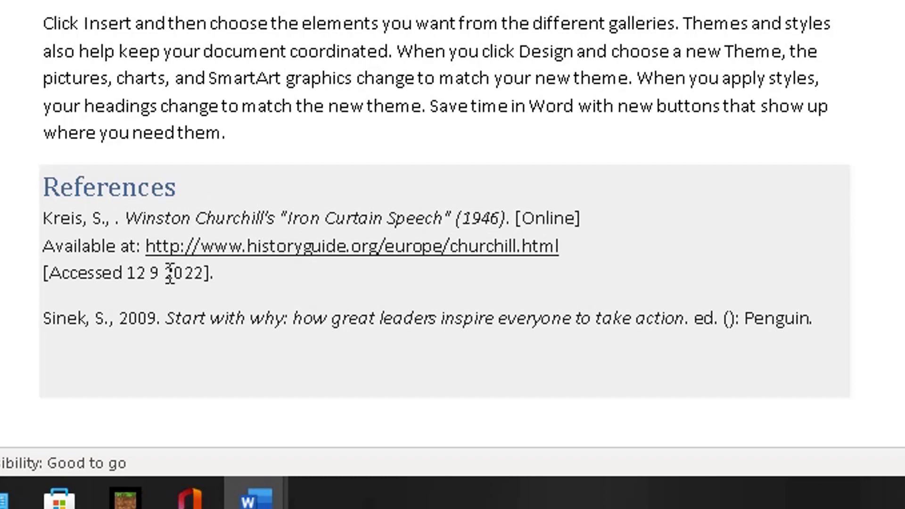
{"action": "left_click_drag", "start_coordinate": [201, 272], "coordinate": [102, 278]}
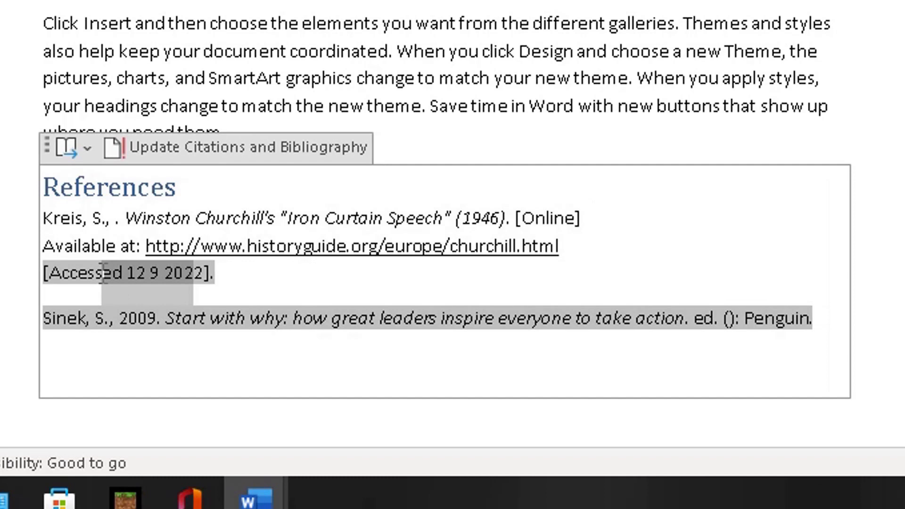
{"action": "left_click_drag", "start_coordinate": [59, 221], "coordinate": [53, 217]}
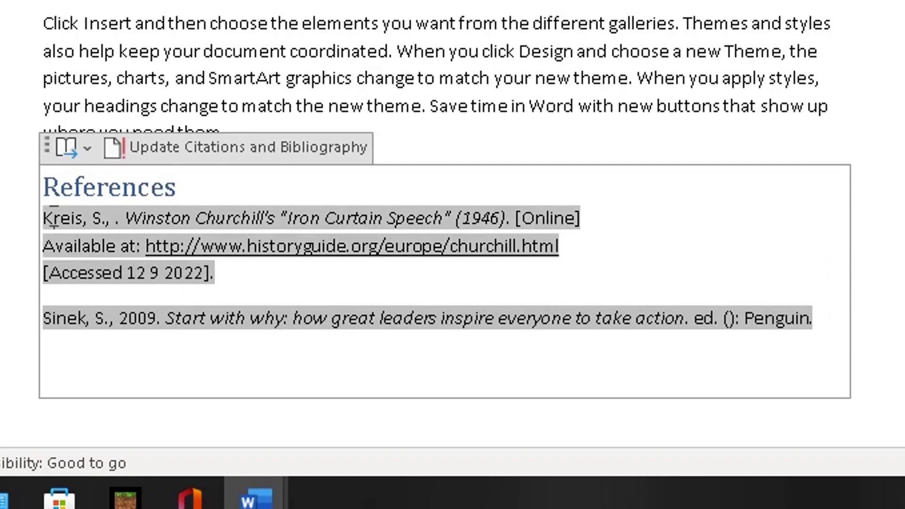